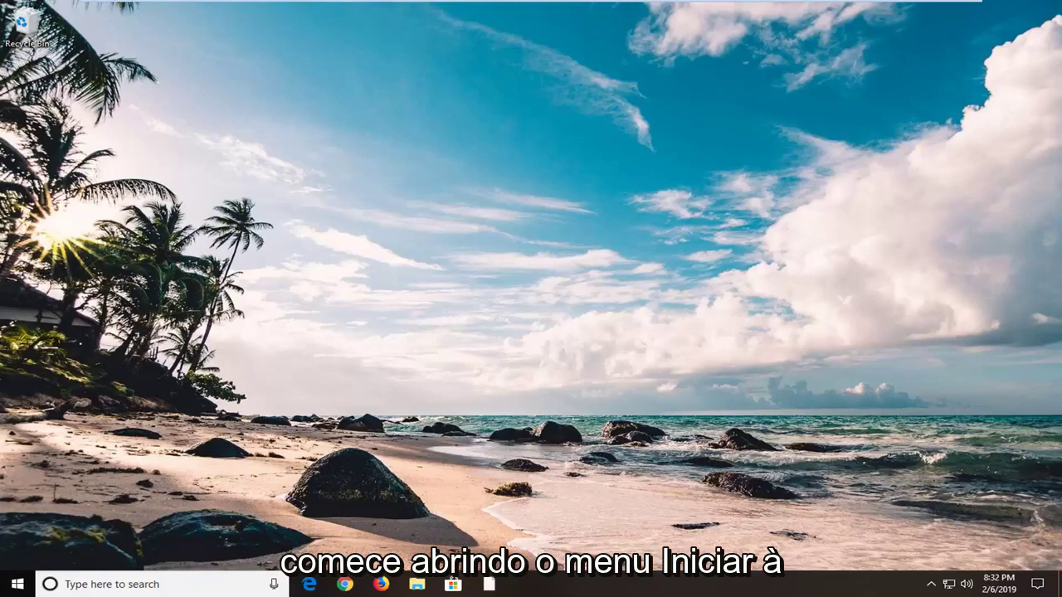
Launch Registry Editor as administrator from a 'regedit' Start search and approve the UAC prompt.
{"action": "left_click", "coordinate": [17, 584]}
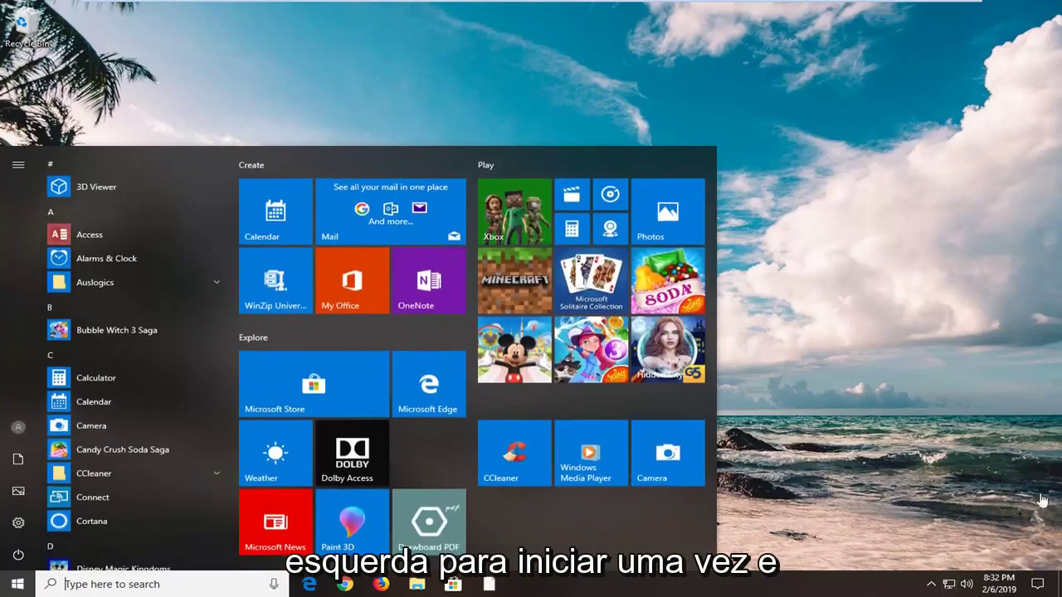
{"action": "type", "text": "r"}
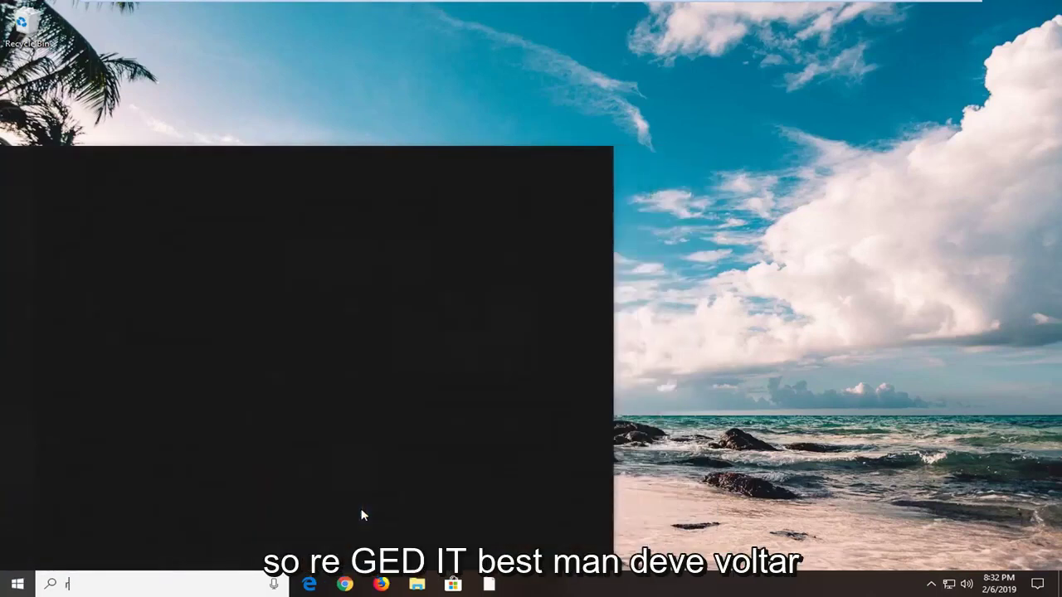
{"action": "type", "text": "egedit"}
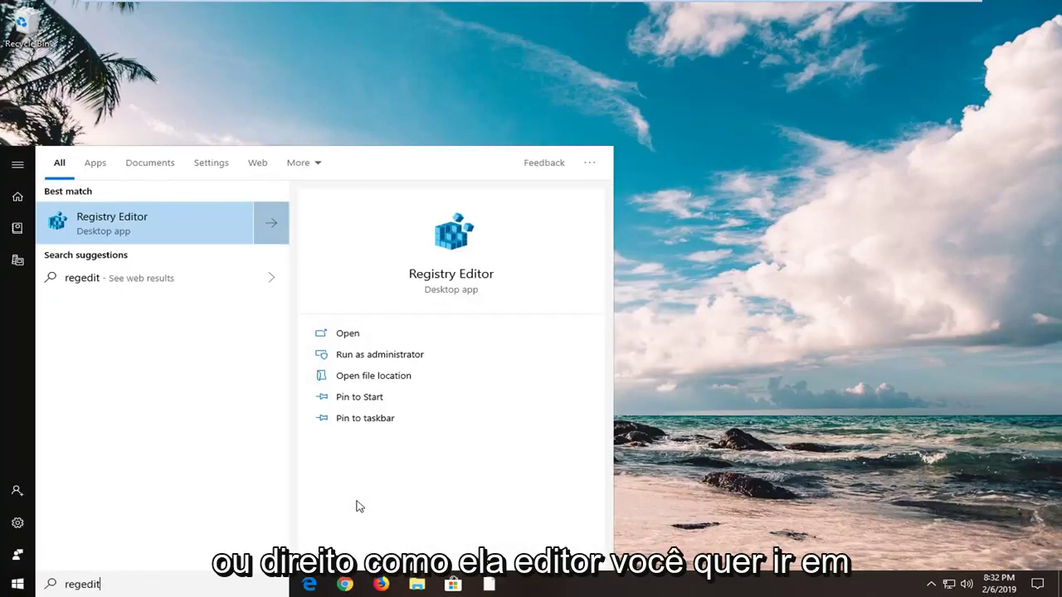
{"action": "right_click", "coordinate": [140, 228]}
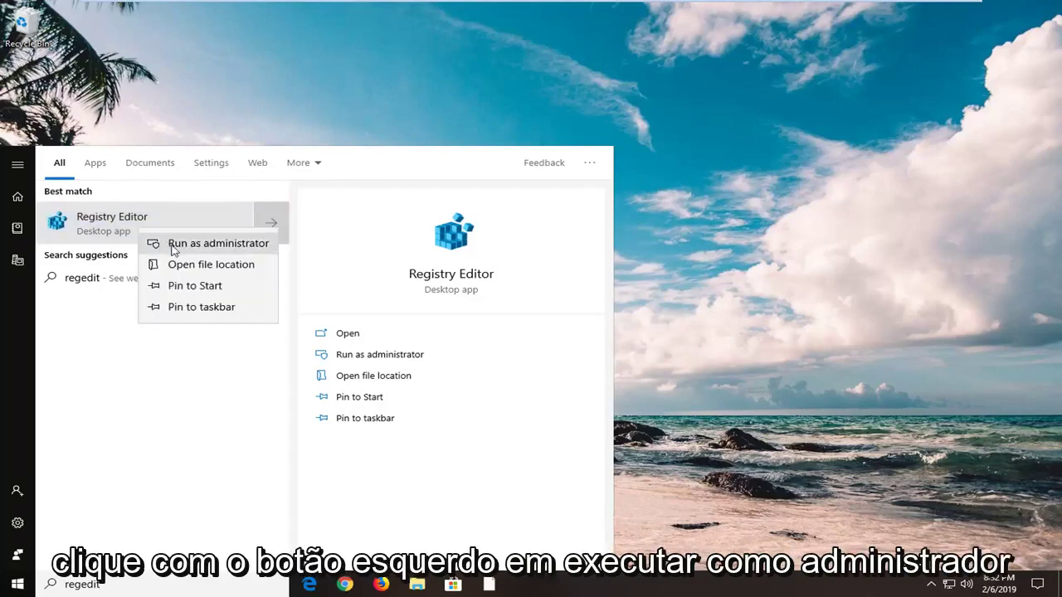
{"action": "left_click", "coordinate": [173, 247]}
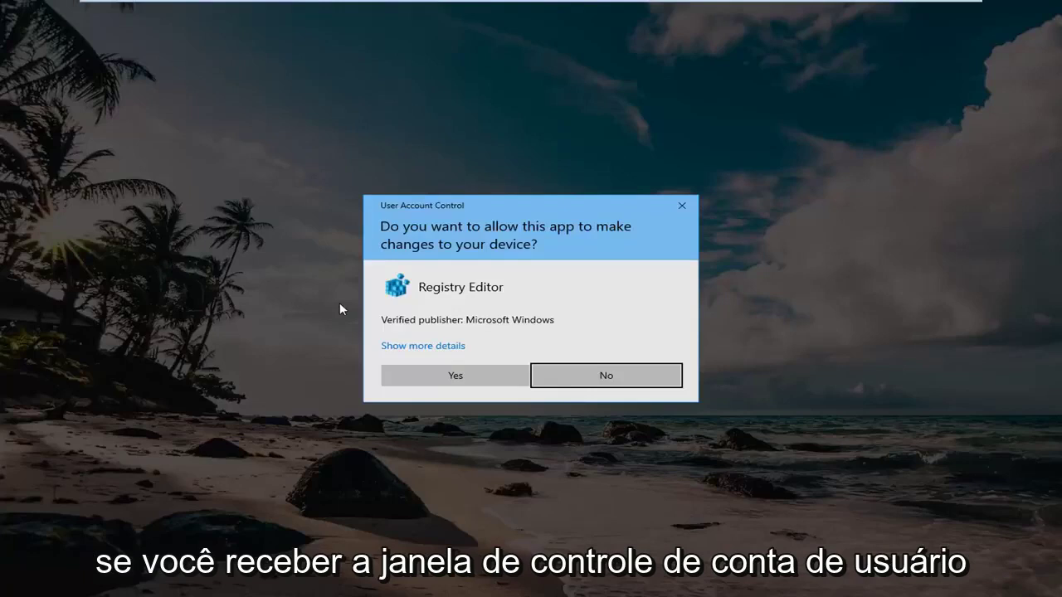
{"action": "left_click", "coordinate": [424, 374]}
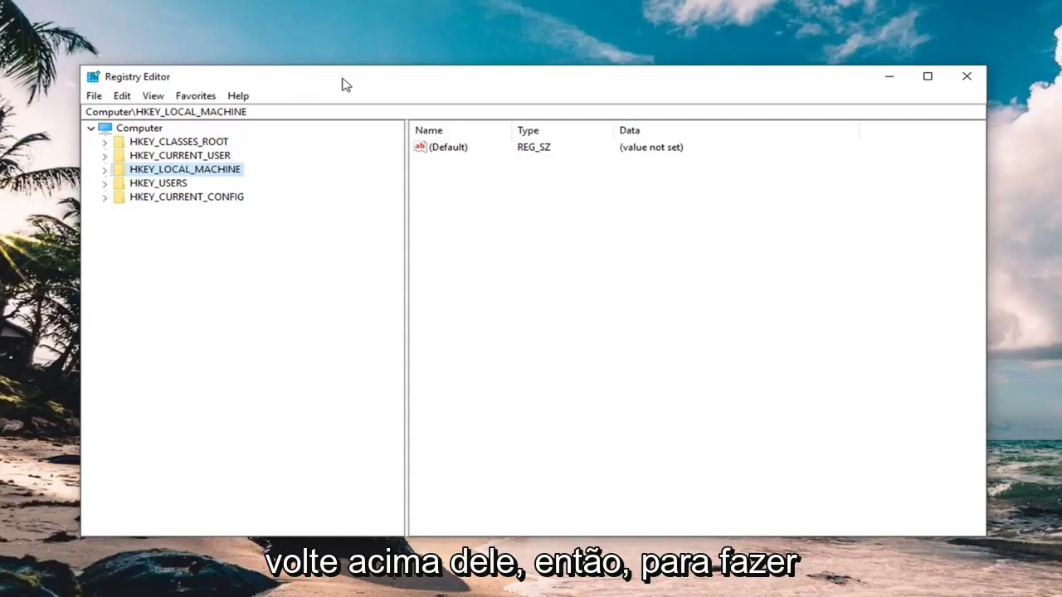
{"action": "left_click", "coordinate": [138, 128]}
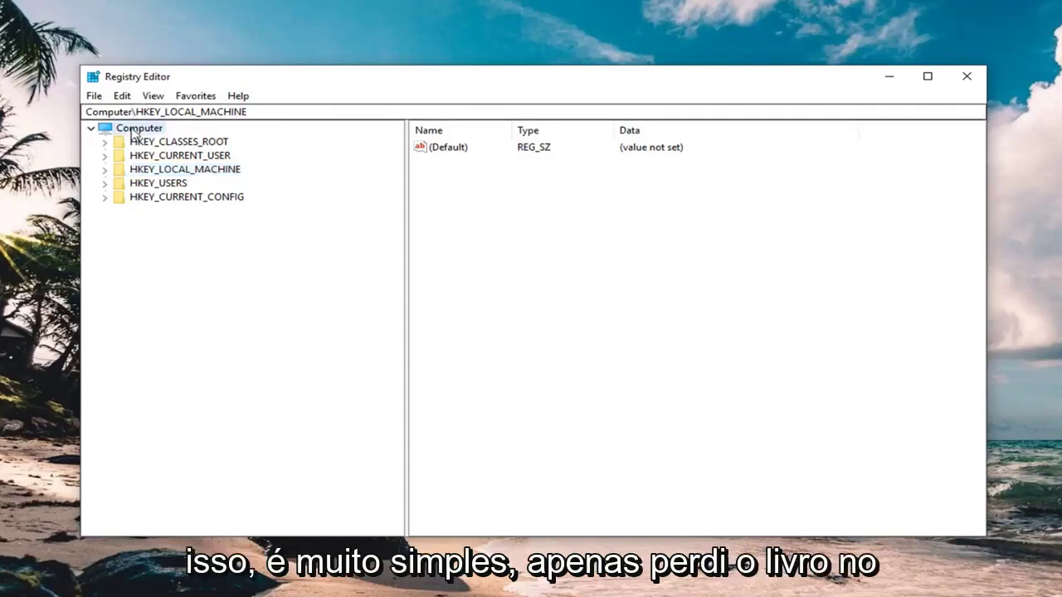
{"action": "left_click", "coordinate": [95, 97]}
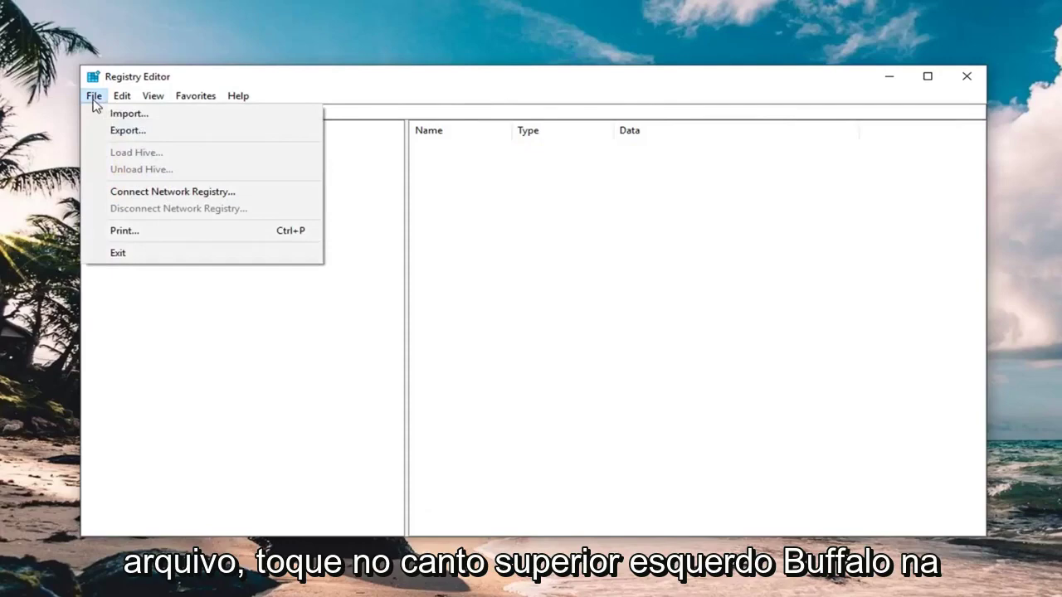
{"action": "left_click", "coordinate": [118, 135]}
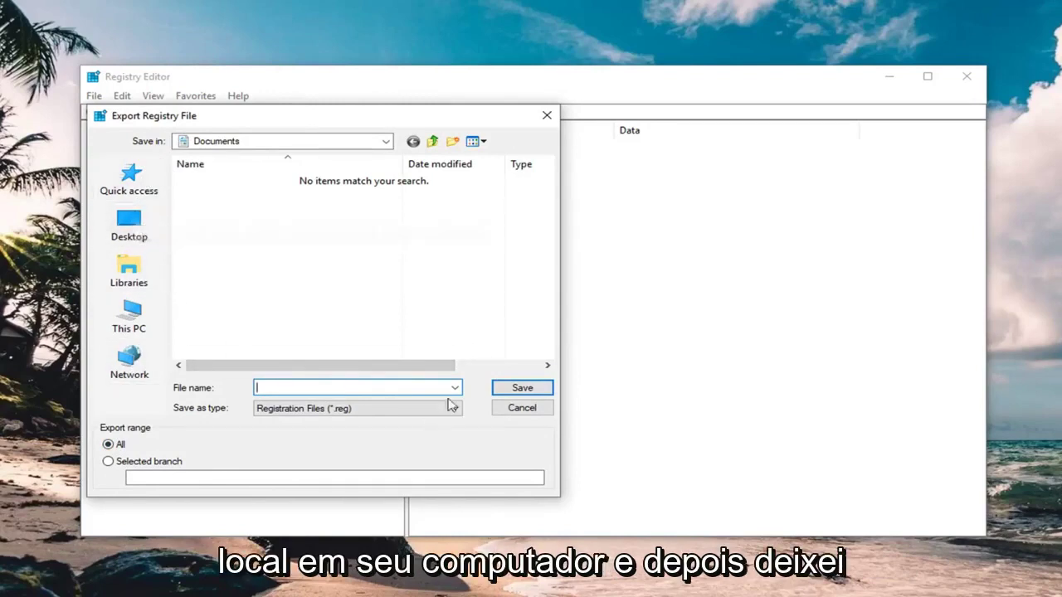
{"action": "left_click", "coordinate": [522, 408]}
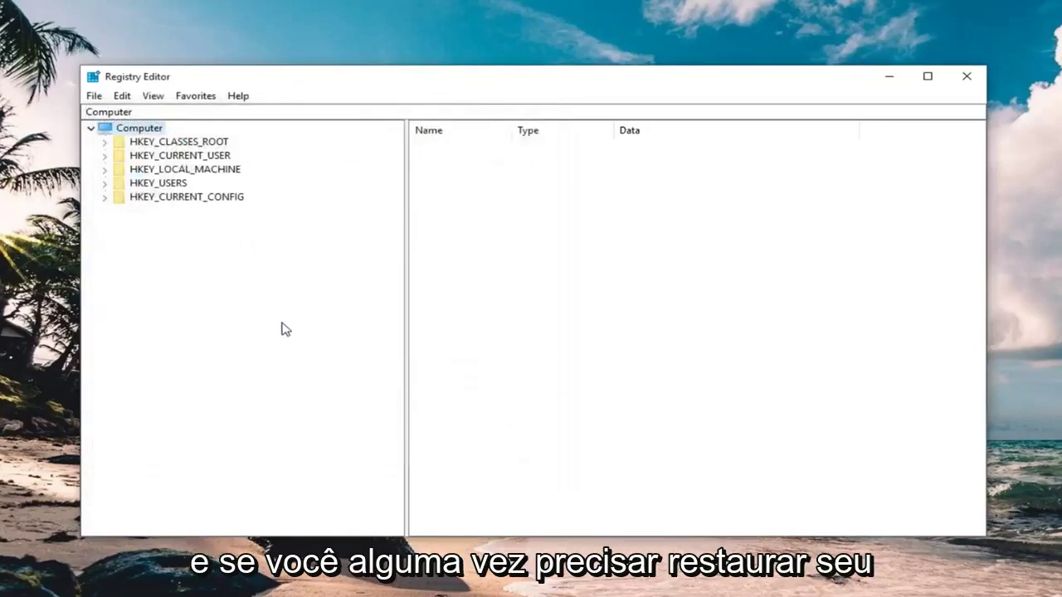
{"action": "left_click", "coordinate": [96, 101]}
{"action": "left_click", "coordinate": [135, 114]}
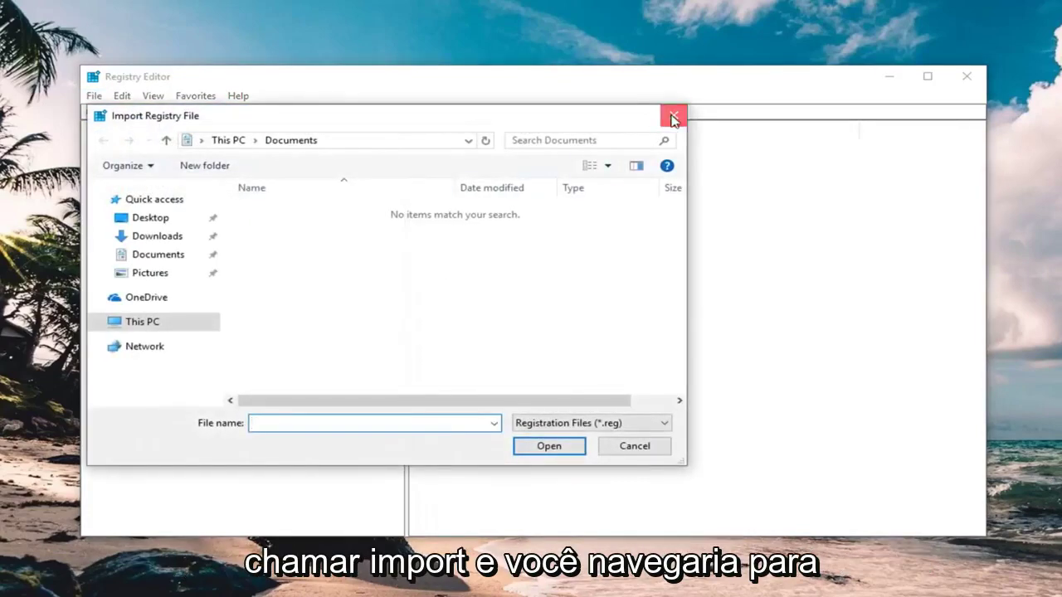
{"action": "left_click", "coordinate": [673, 115]}
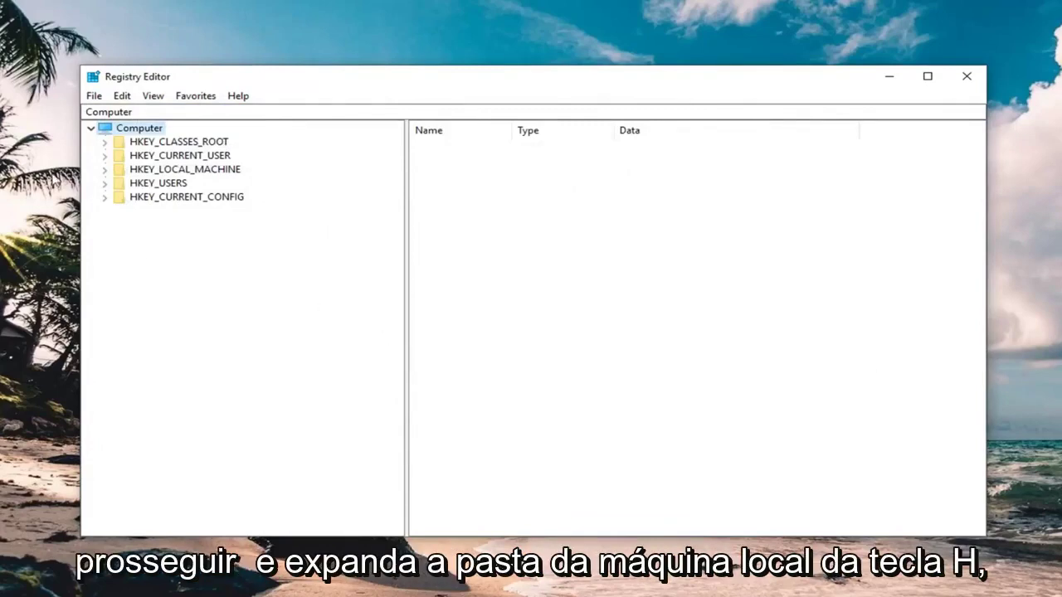
Browse to HKEY_LOCAL_MACHINE\SYSTEM\CurrentControlSet\Control\Network to list its values.
{"action": "left_click", "coordinate": [176, 170]}
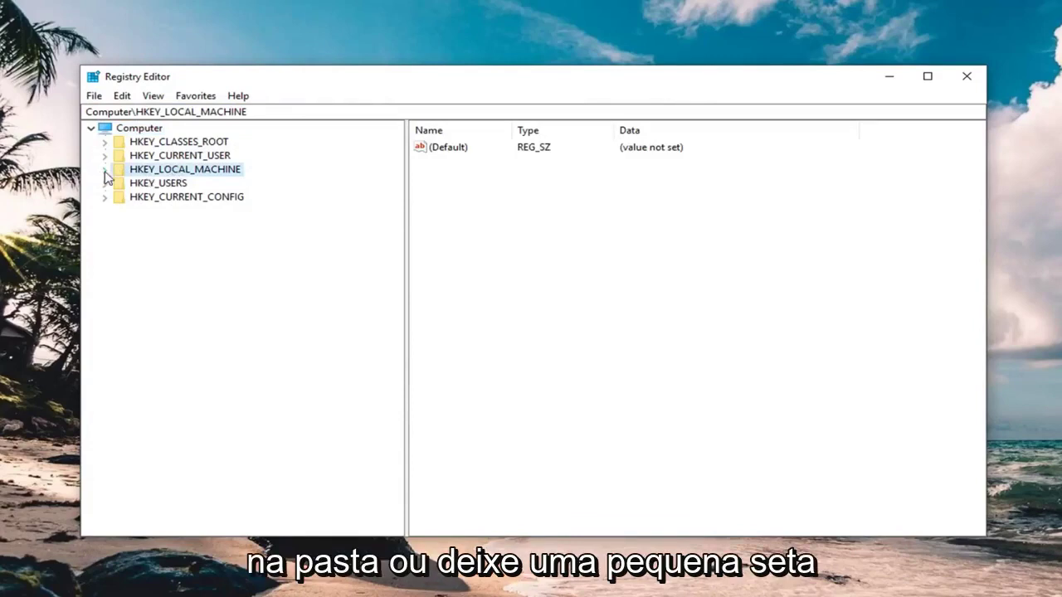
{"action": "left_click", "coordinate": [105, 171]}
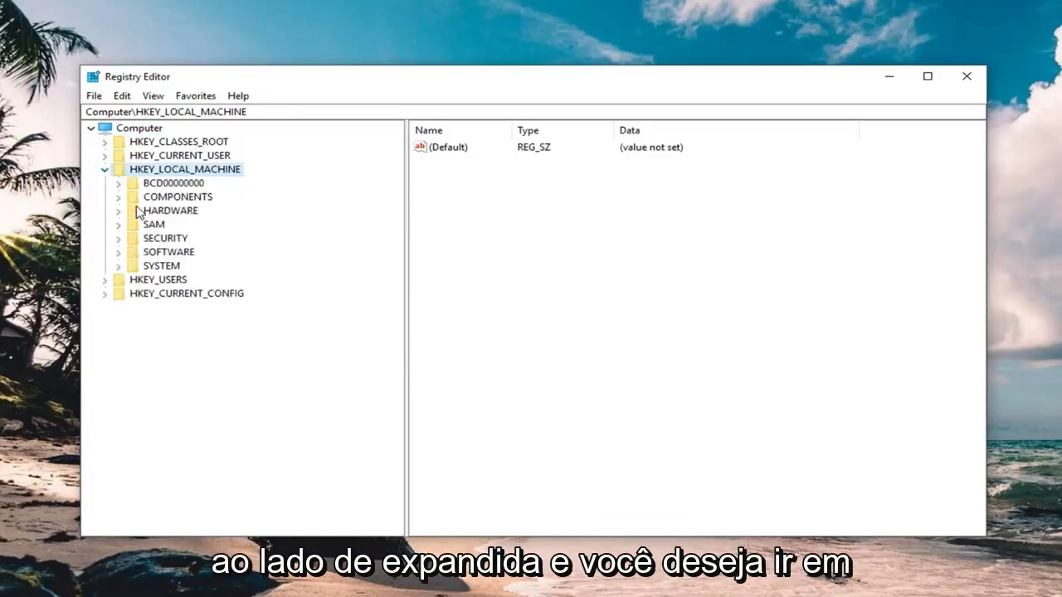
{"action": "left_click", "coordinate": [119, 266]}
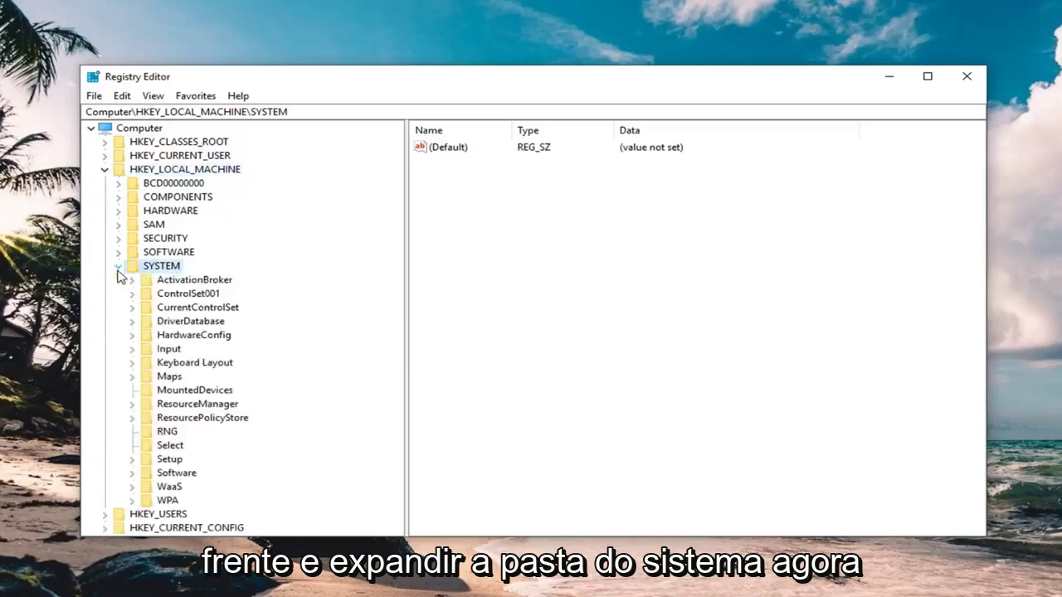
{"action": "left_click", "coordinate": [164, 309]}
{"action": "left_click", "coordinate": [132, 307]}
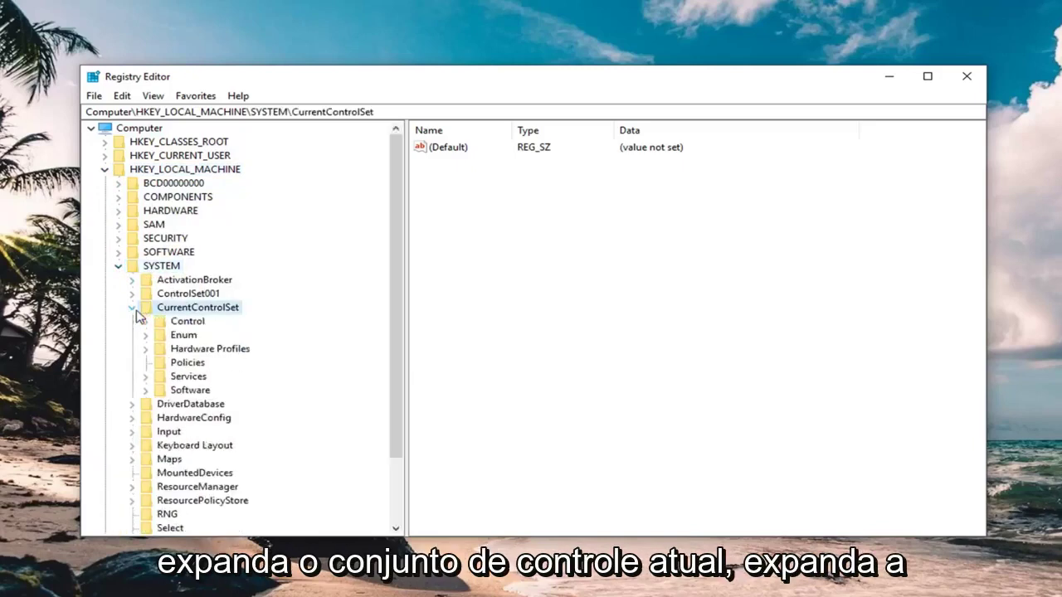
{"action": "left_click", "coordinate": [146, 321]}
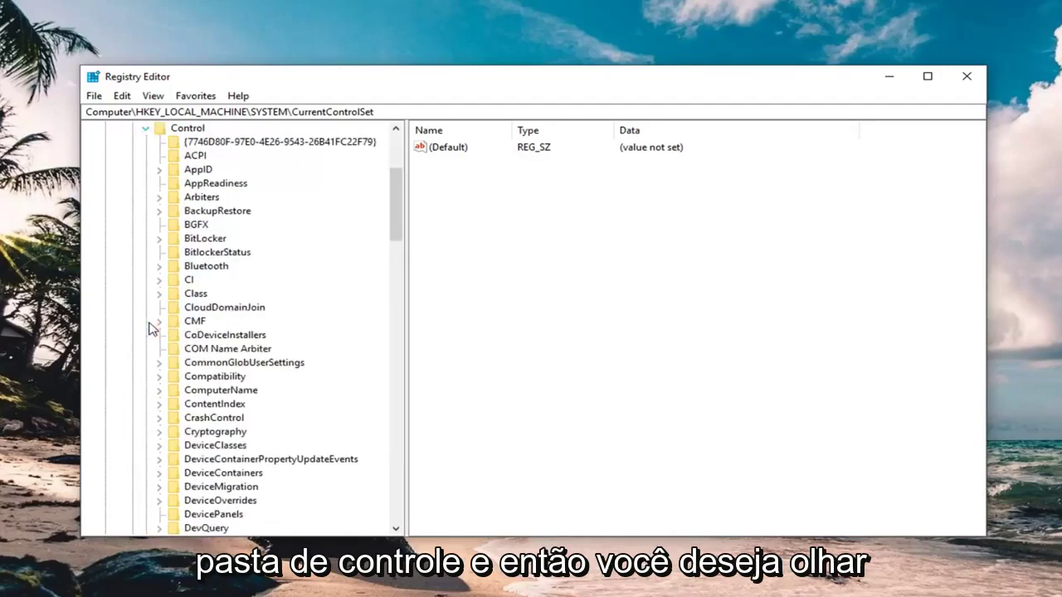
{"action": "scroll", "coordinate": [204, 315], "scroll_direction": "down", "scroll_amount": 5}
{"action": "scroll", "coordinate": [204, 316], "scroll_direction": "down", "scroll_amount": 4}
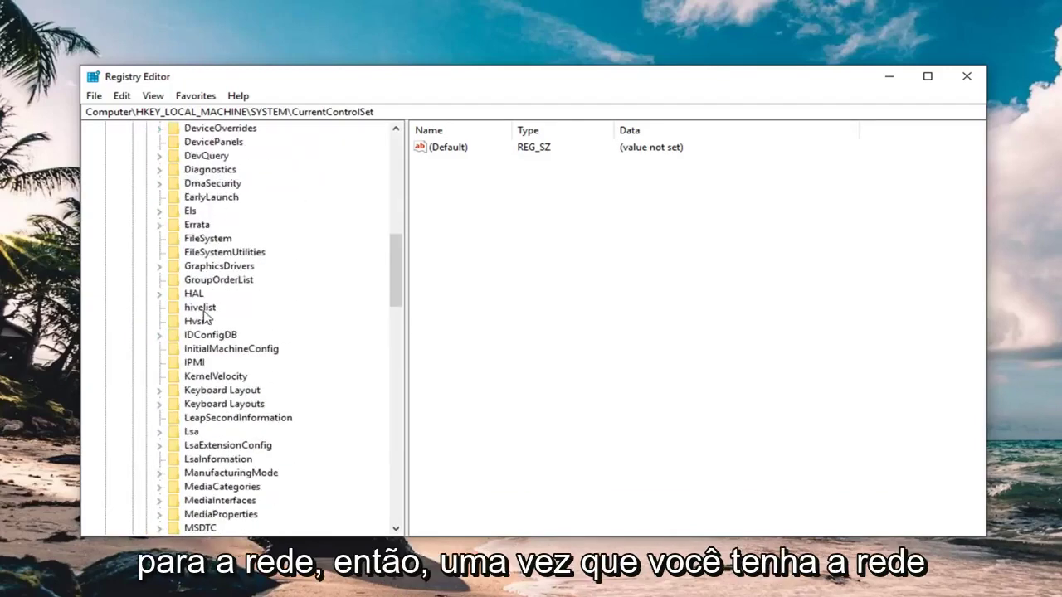
{"action": "scroll", "coordinate": [204, 332], "scroll_direction": "down", "scroll_amount": 4}
{"action": "scroll", "coordinate": [197, 369], "scroll_direction": "down", "scroll_amount": 3}
{"action": "left_click", "coordinate": [194, 326]}
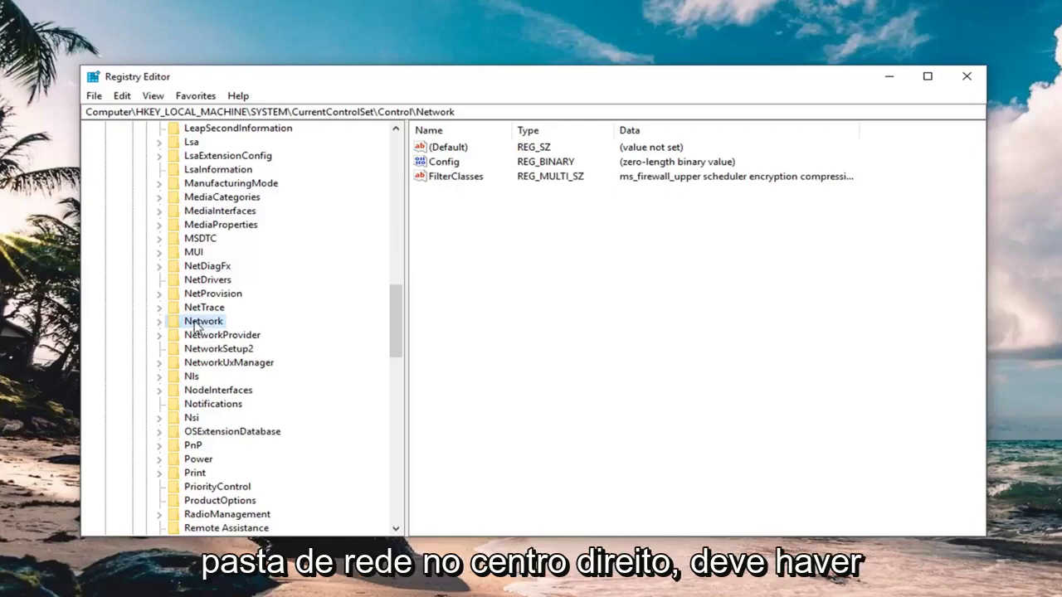
Delete the Config binary value from the Network key, confirm the deletion, and close Registry Editor.
{"action": "left_click", "coordinate": [441, 164]}
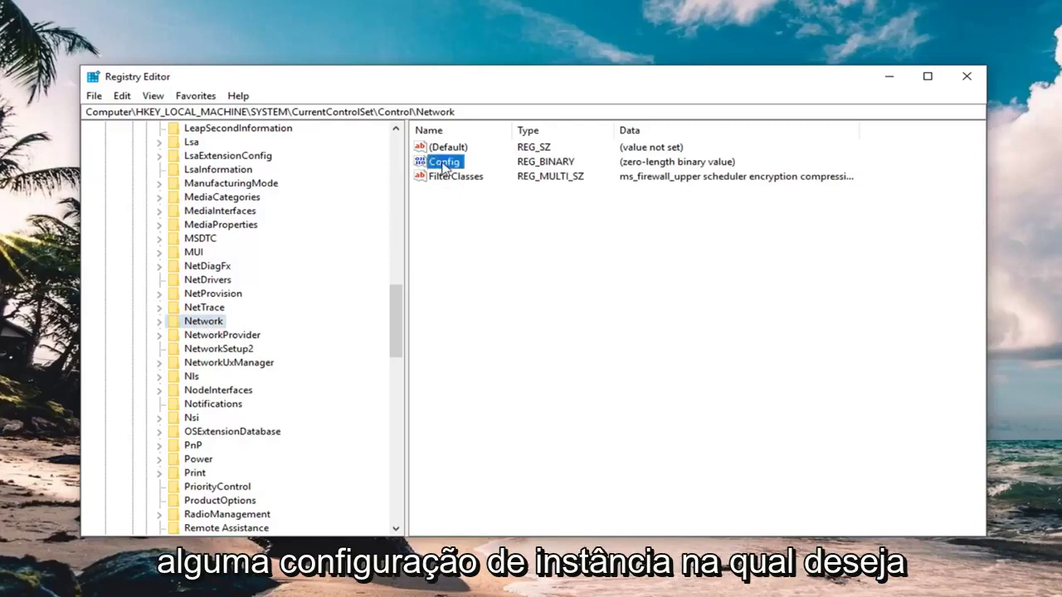
{"action": "right_click", "coordinate": [446, 166]}
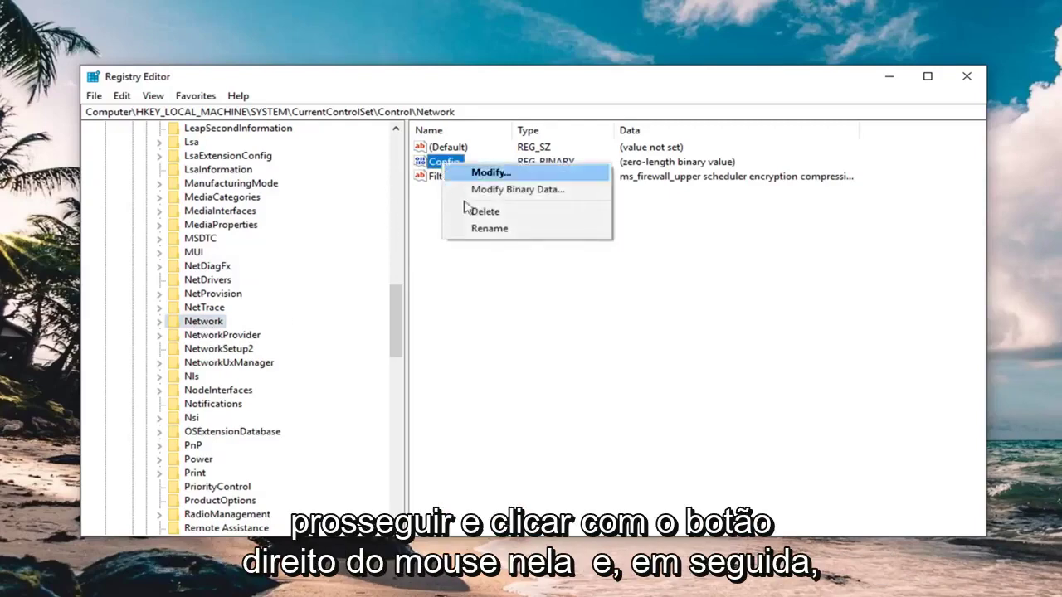
{"action": "left_click", "coordinate": [488, 212]}
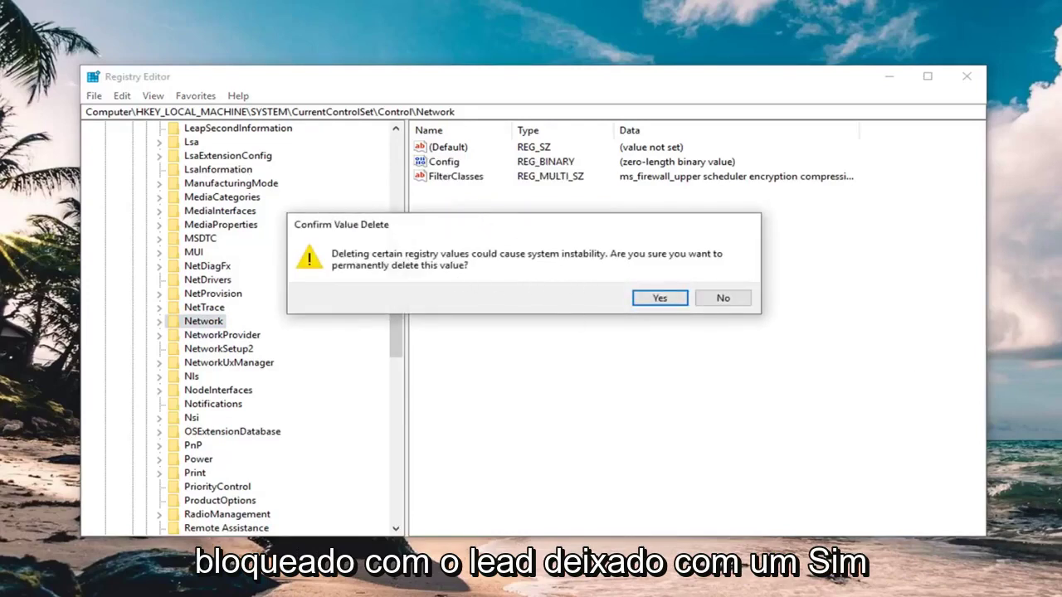
{"action": "left_click", "coordinate": [660, 299]}
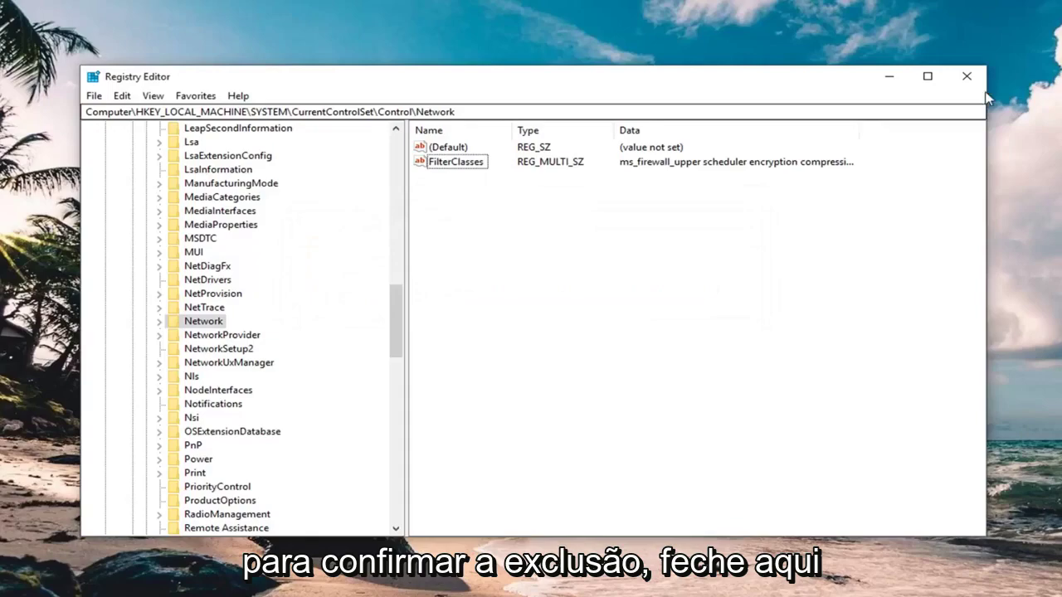
{"action": "left_click", "coordinate": [967, 76]}
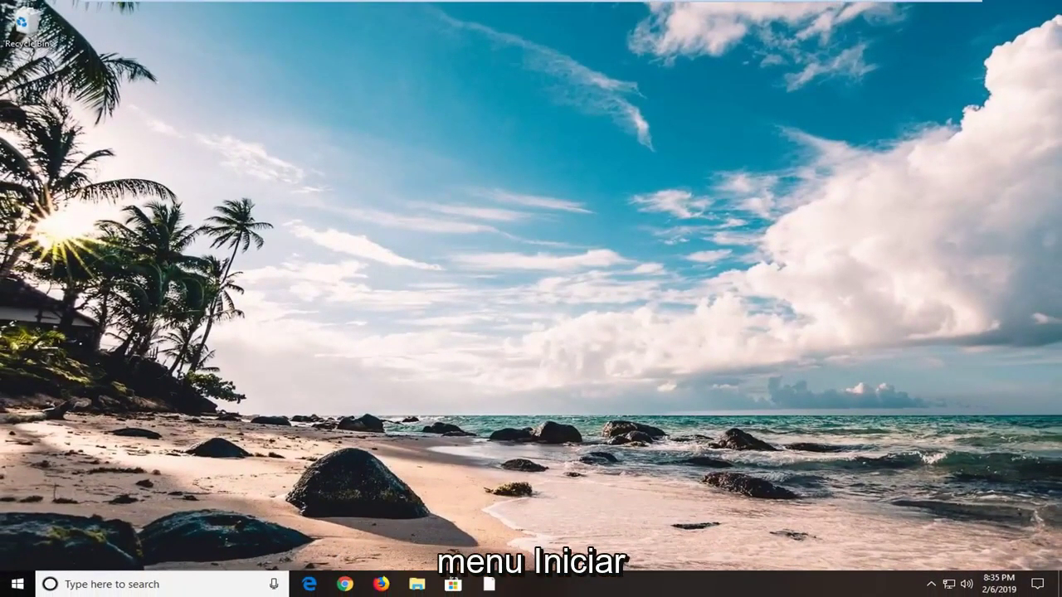
Launch Device Manager from a 'device manager' Start menu search.
{"action": "left_click", "coordinate": [10, 585]}
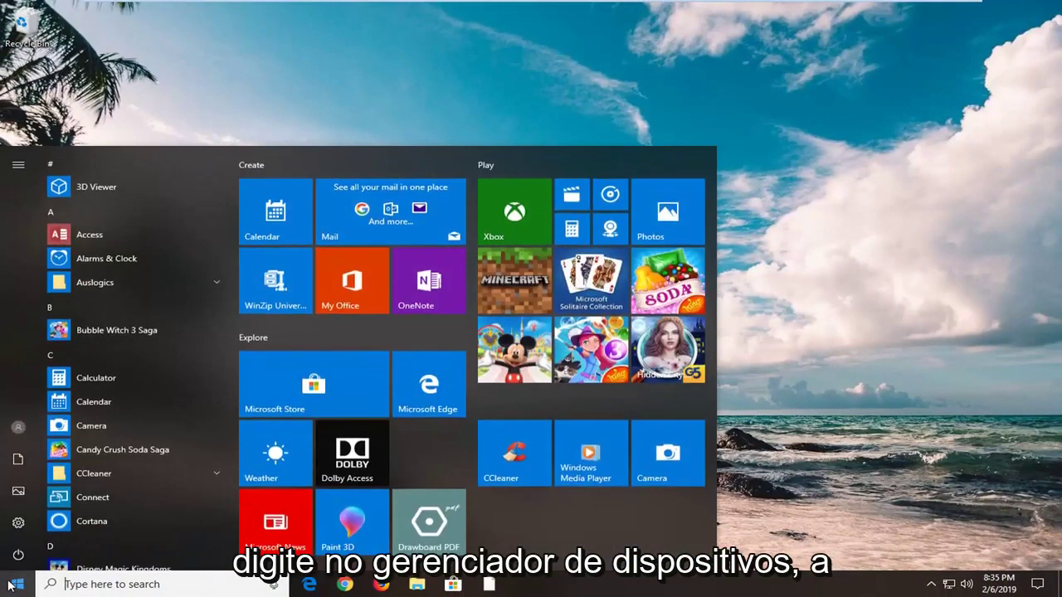
{"action": "type", "text": "d"}
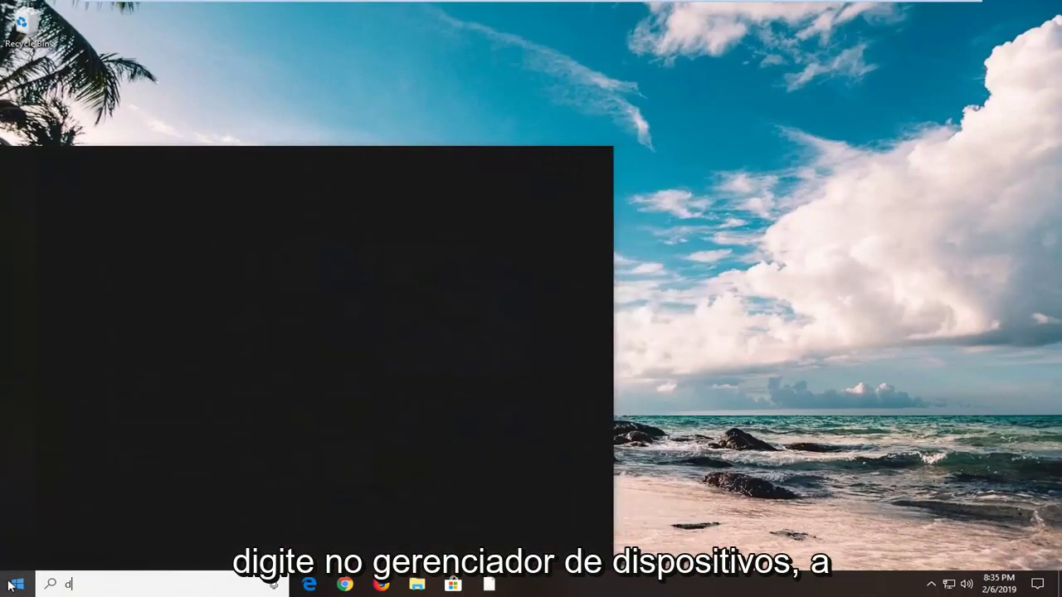
{"action": "type", "text": "evice manager"}
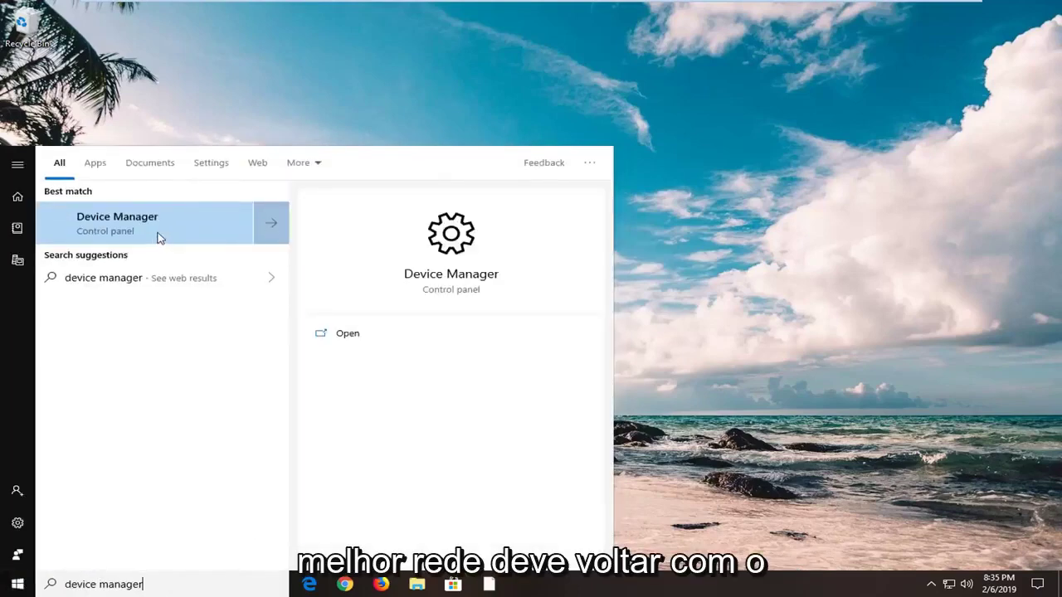
{"action": "left_click", "coordinate": [116, 230]}
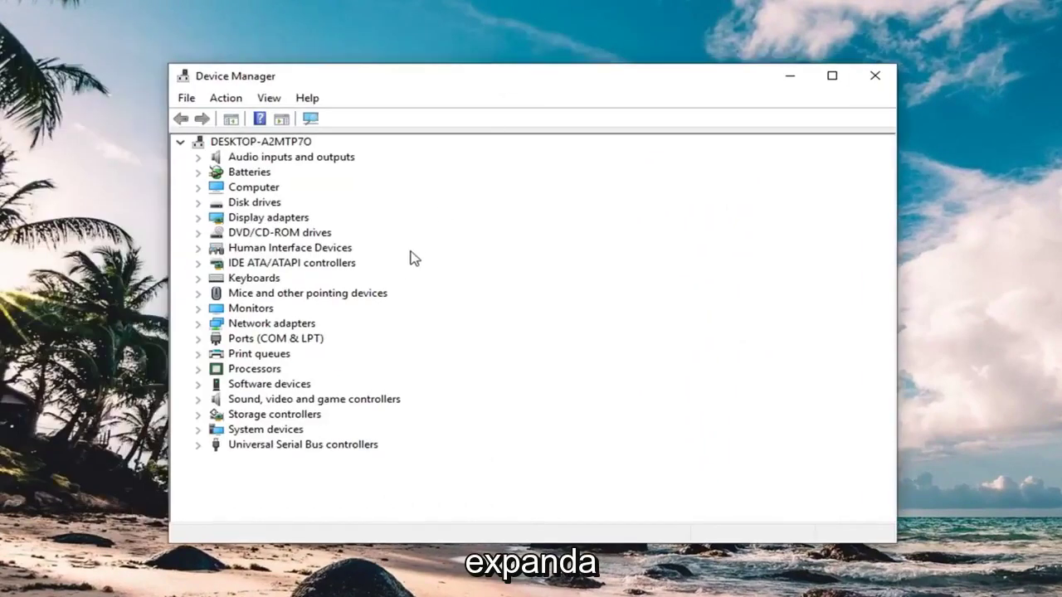
Run an automatic driver update for the Intel(R) 82574L Gigabit adapter, then check Windows Update.
{"action": "left_click", "coordinate": [269, 323]}
{"action": "left_click", "coordinate": [197, 324]}
{"action": "left_click", "coordinate": [334, 340]}
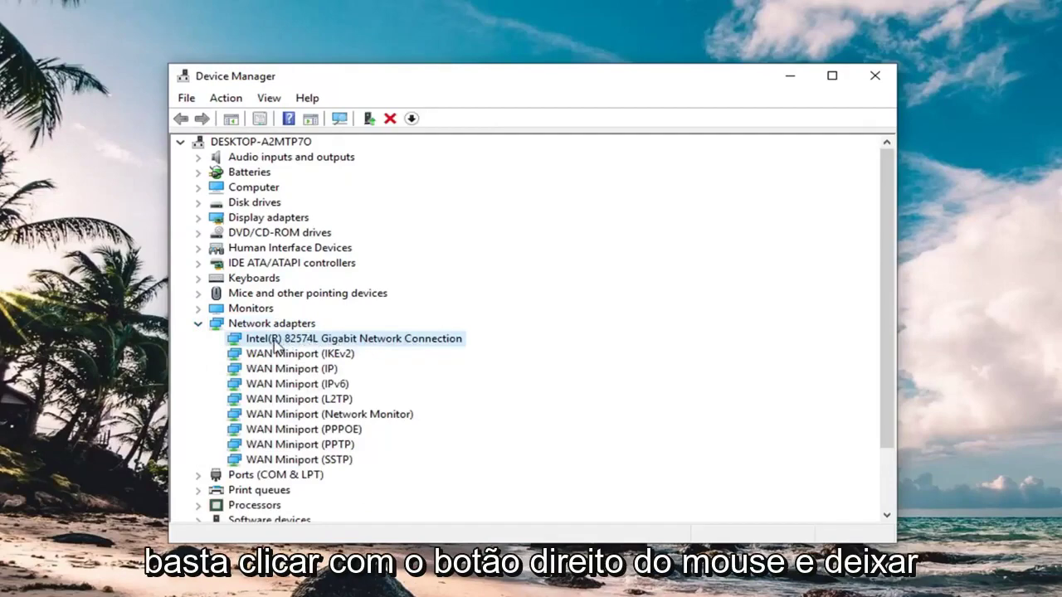
{"action": "right_click", "coordinate": [277, 345]}
{"action": "left_click", "coordinate": [343, 353]}
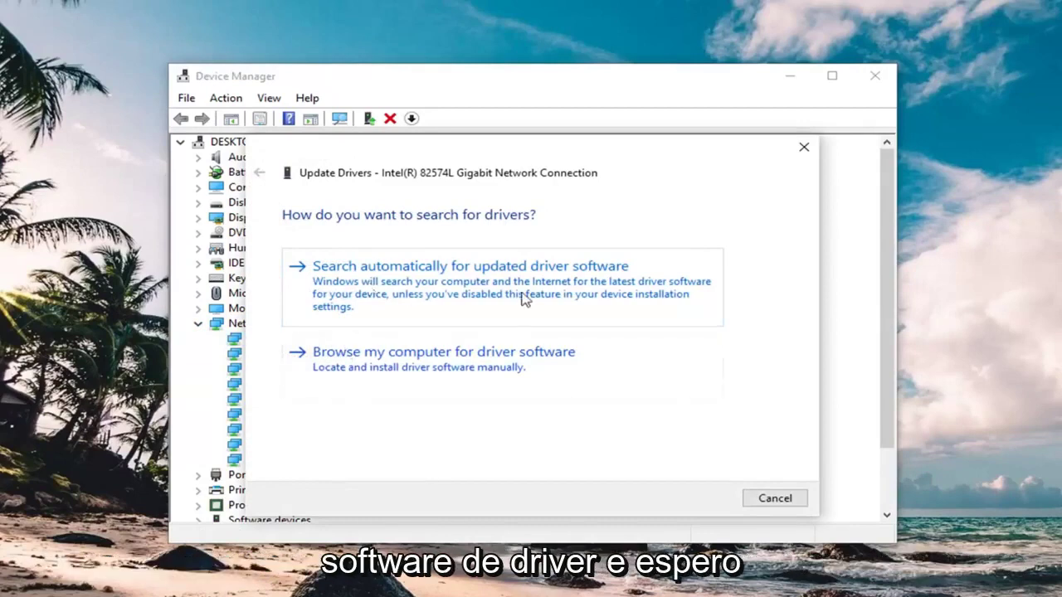
{"action": "left_click", "coordinate": [557, 292]}
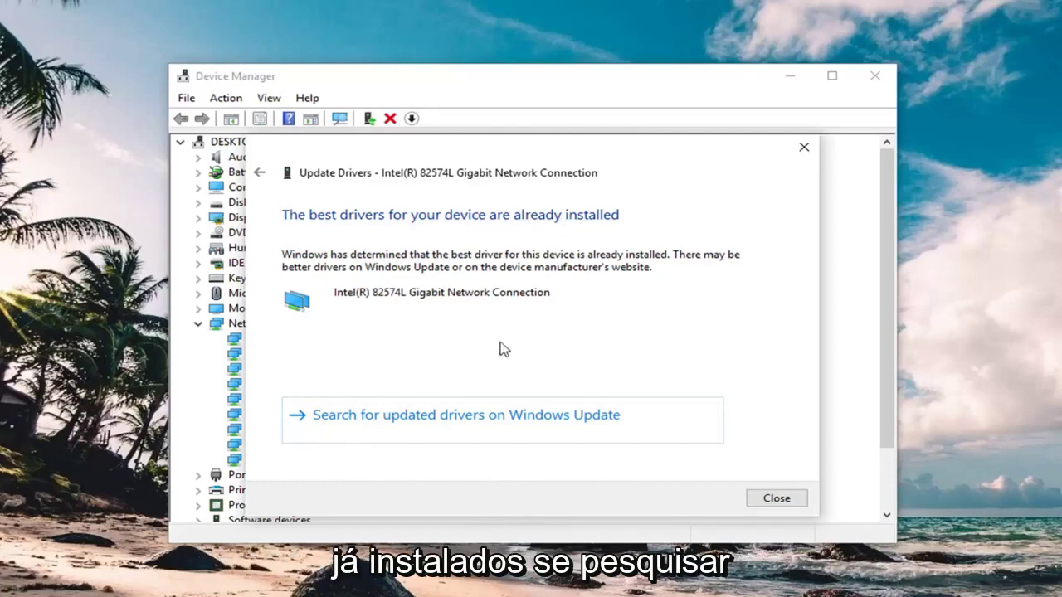
{"action": "left_click", "coordinate": [555, 427]}
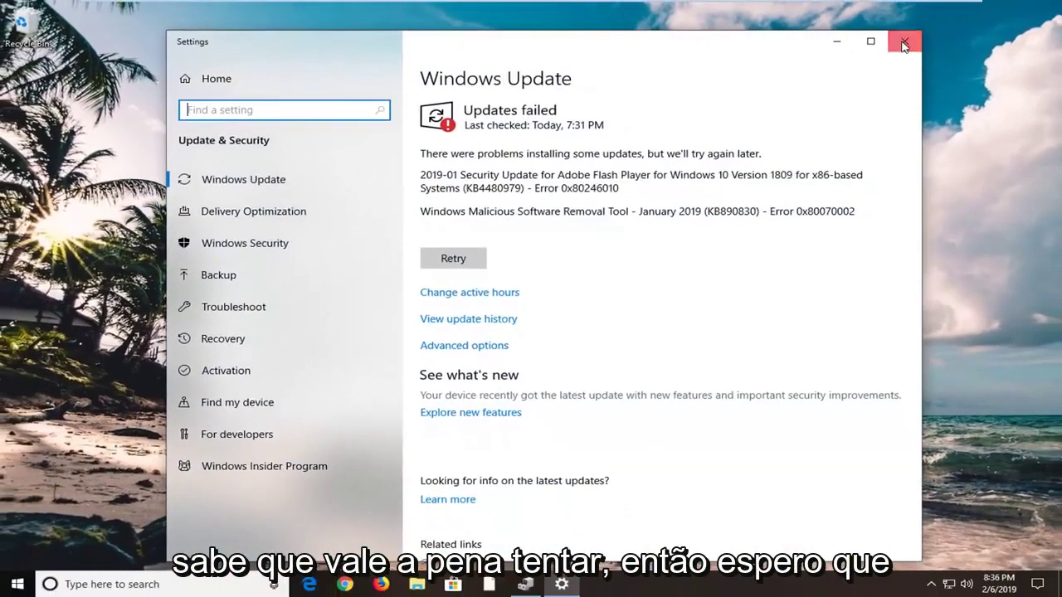
Close the Windows Update settings window and Device Manager.
{"action": "left_click", "coordinate": [904, 41]}
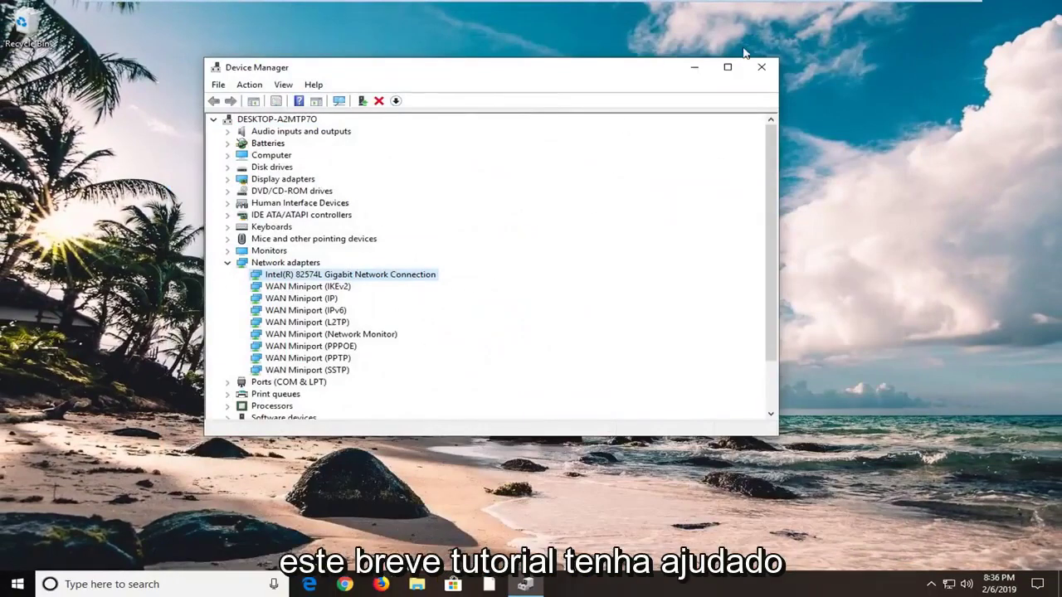
{"action": "left_click", "coordinate": [761, 67]}
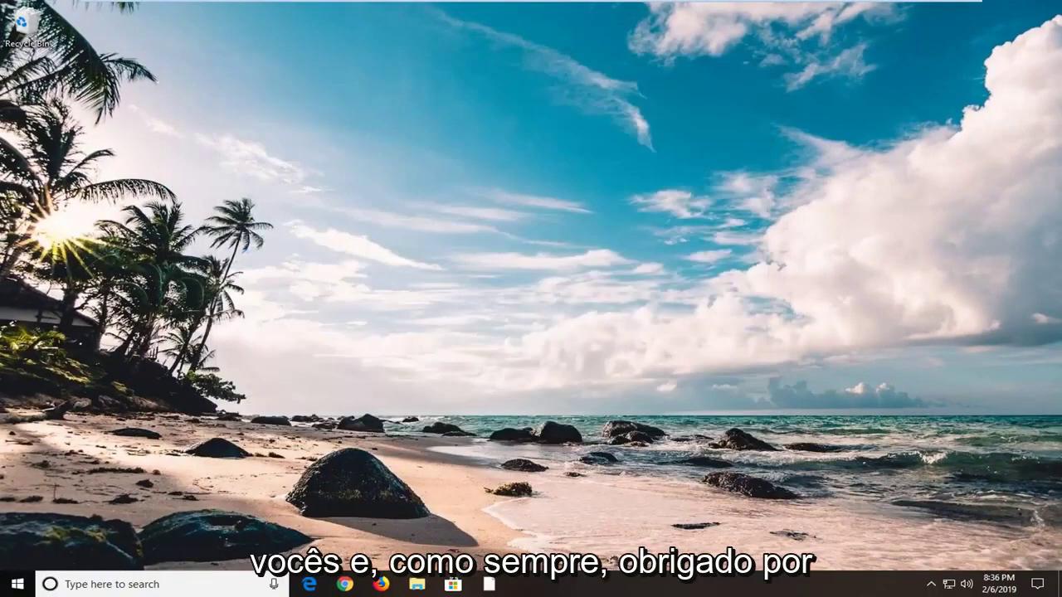